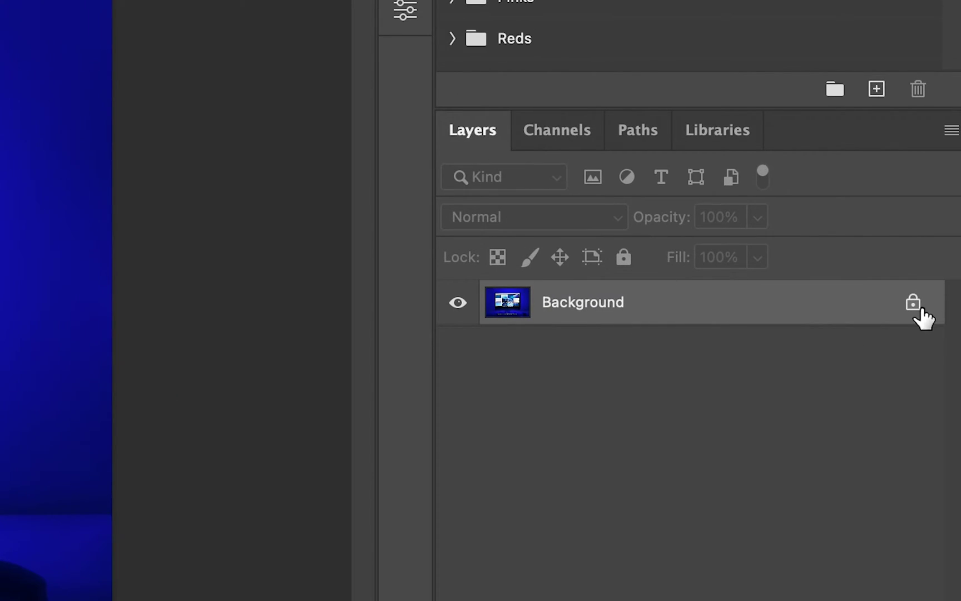
Step: Unlock the Background layer as Layer 0 and duplicate it into Layer 0 copy
click(913, 304)
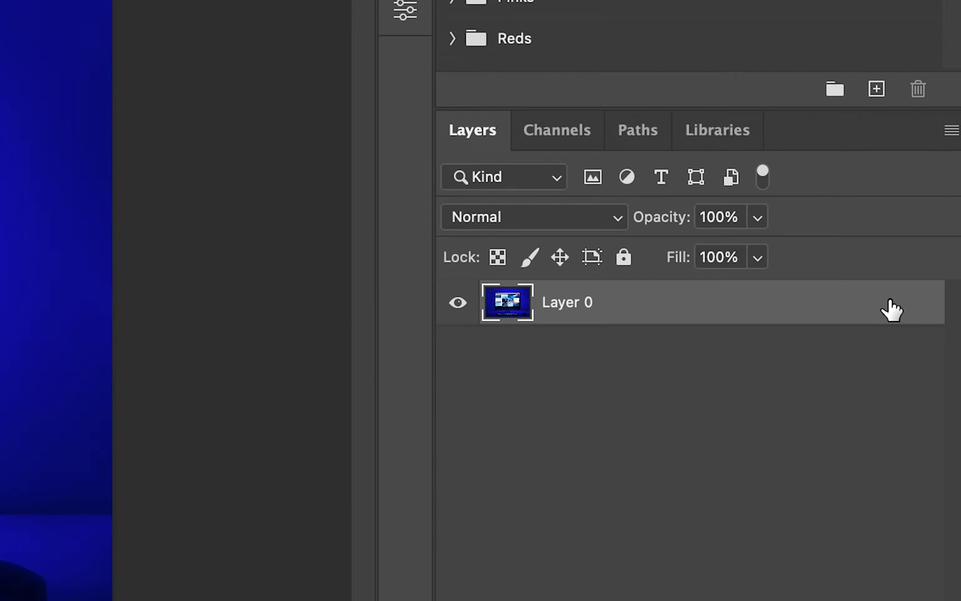
drag(891, 309, 878, 546)
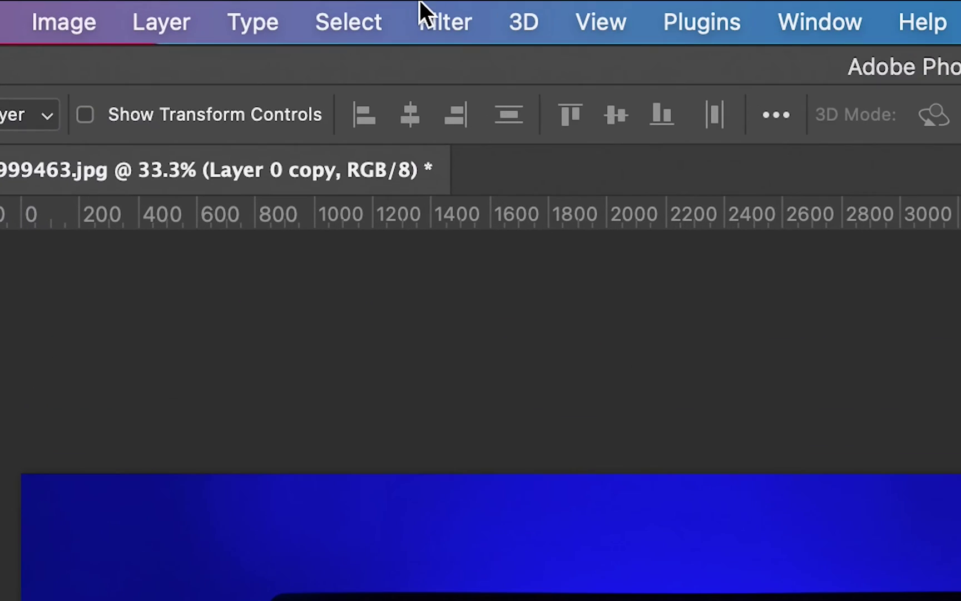
Step: Apply a Gaussian Blur with a 21.9-pixel radius to Layer 0 copy
click(296, 5)
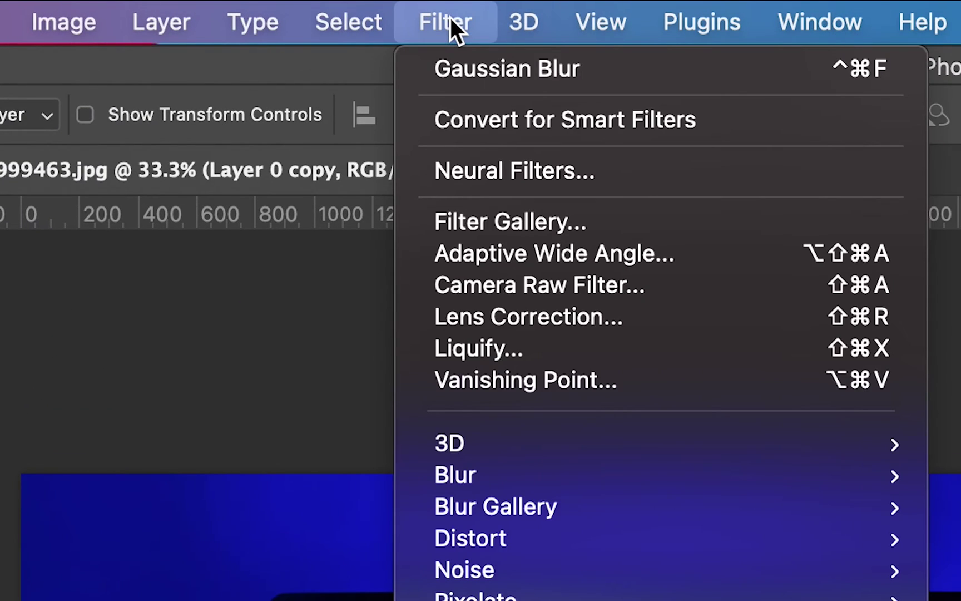
mouse_move(238, 181)
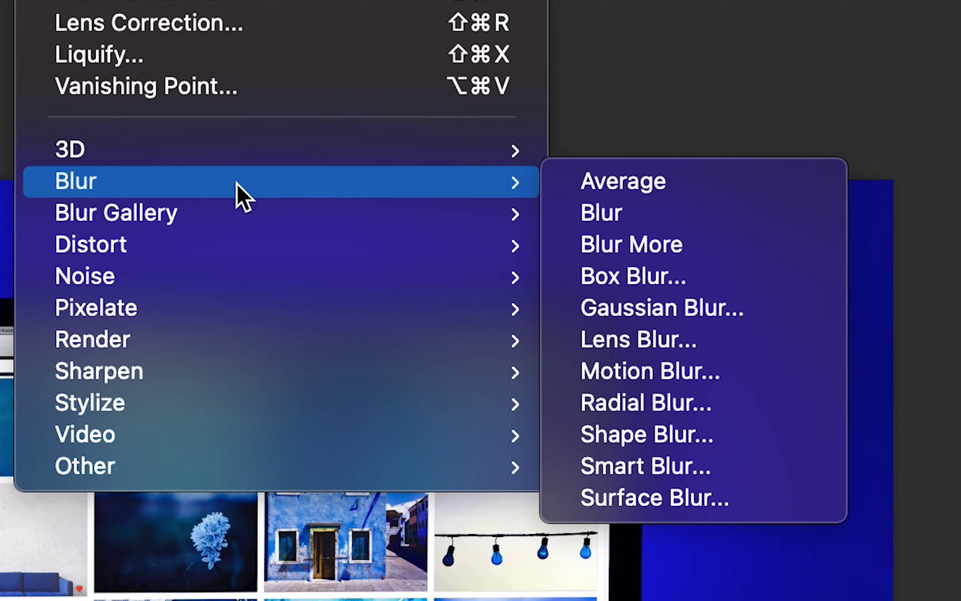
click(796, 308)
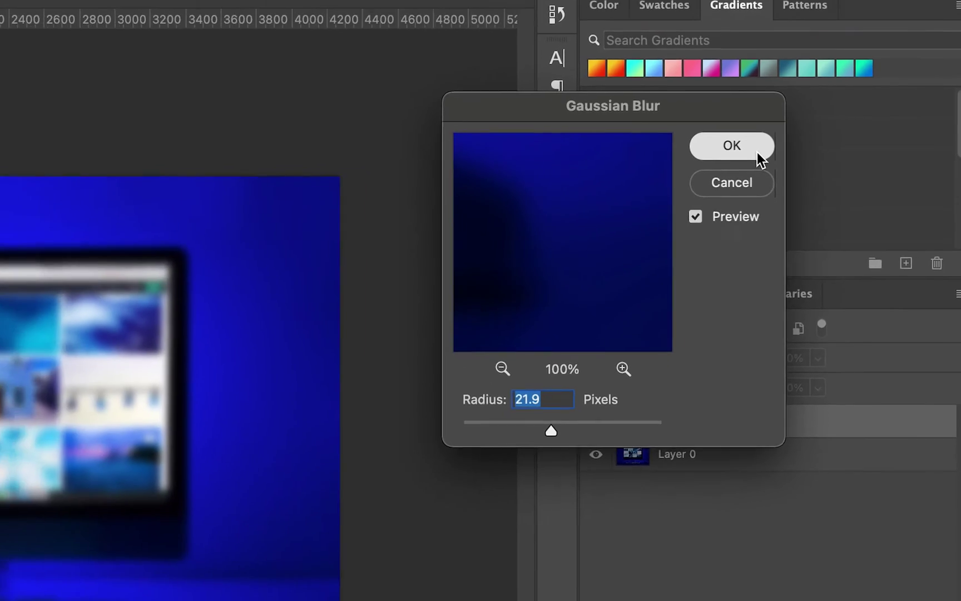
click(705, 151)
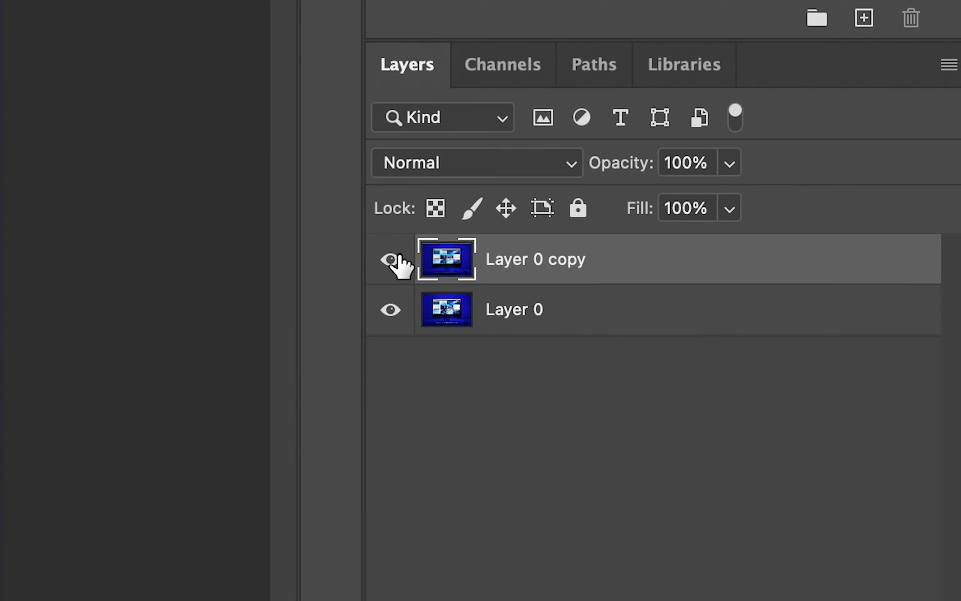
Step: Hide Layer 0 copy and trace the monitor screen's four corners with the Polygonal Lasso
click(738, 312)
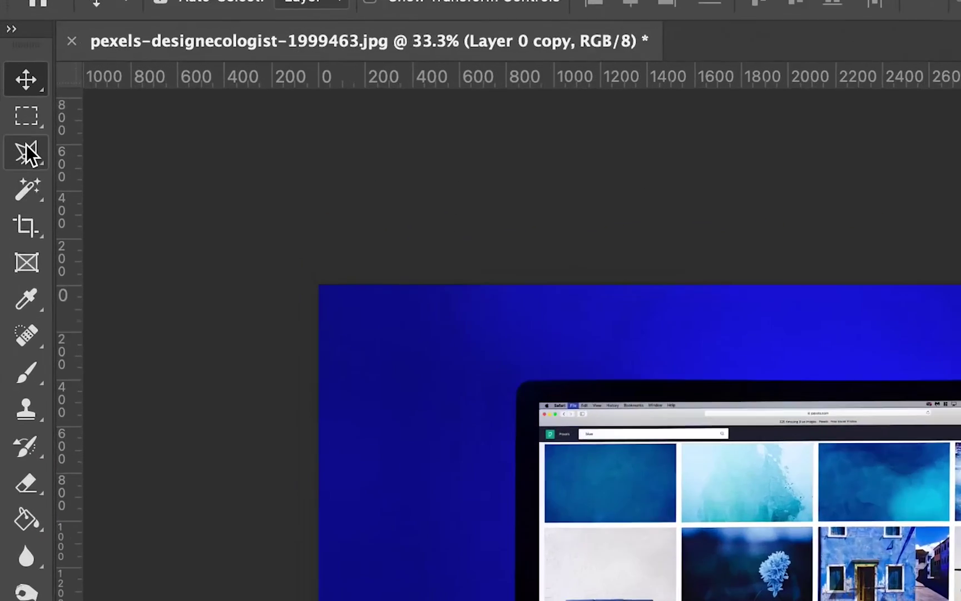
click(32, 160)
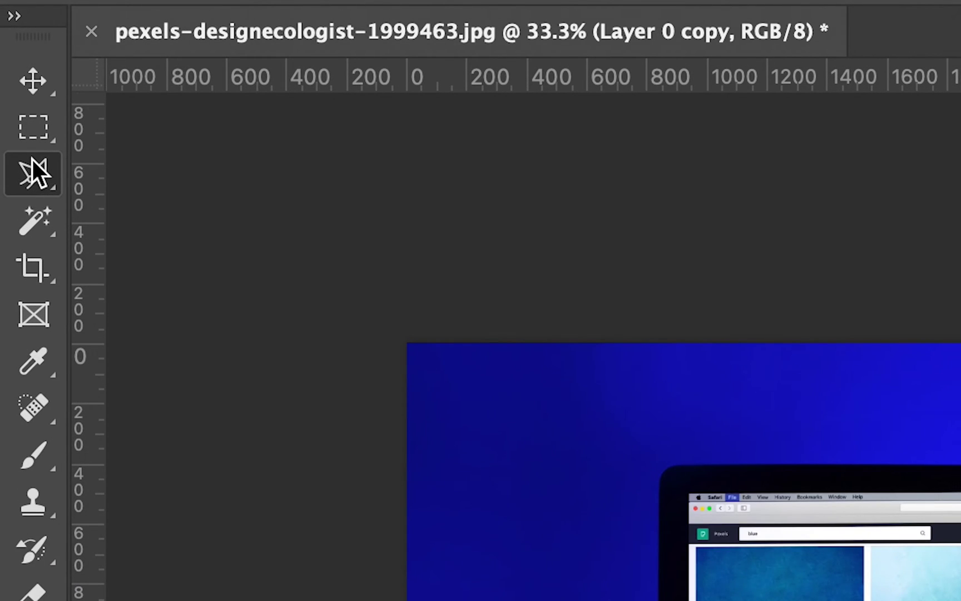
right_click(32, 167)
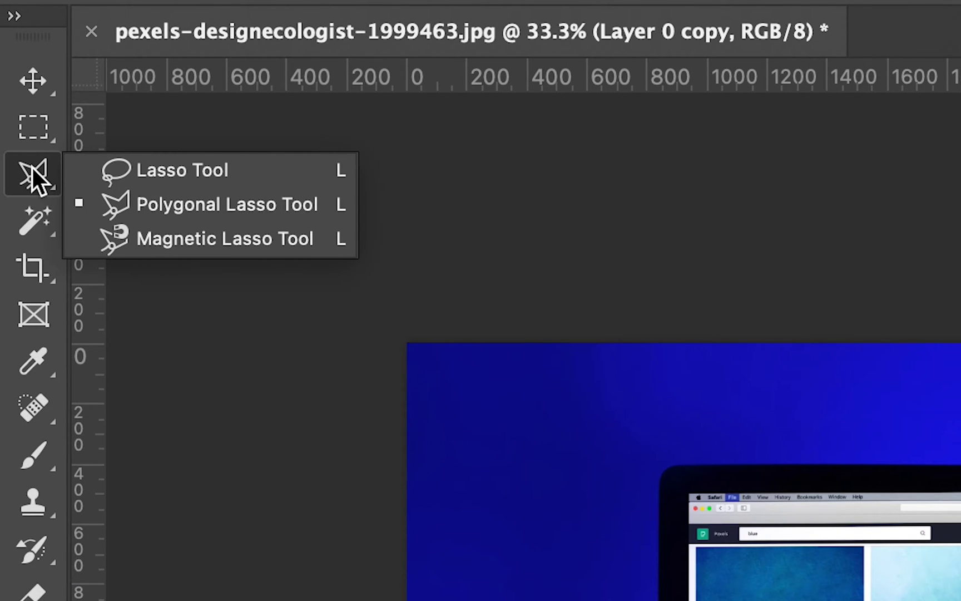
click(236, 210)
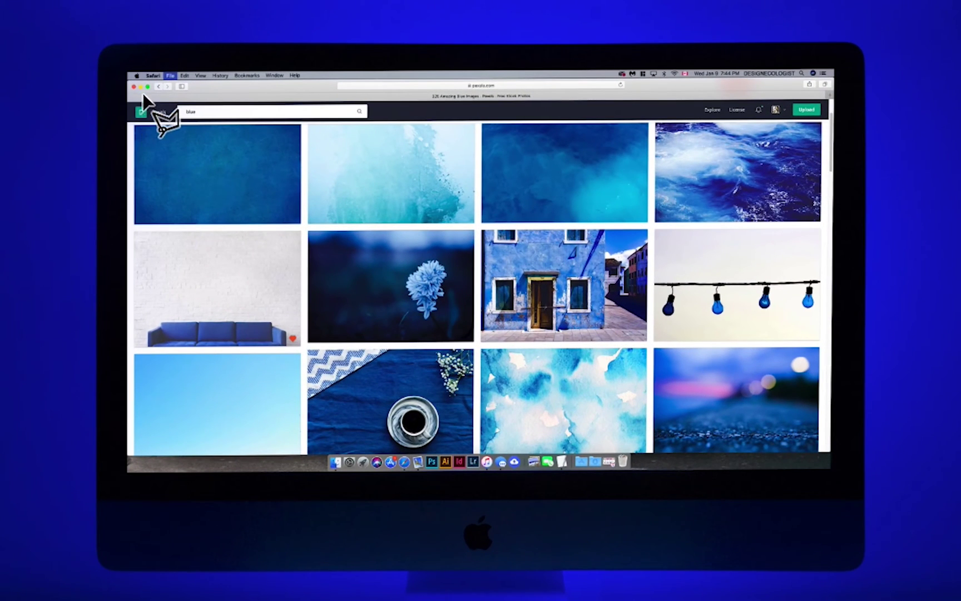
click(126, 72)
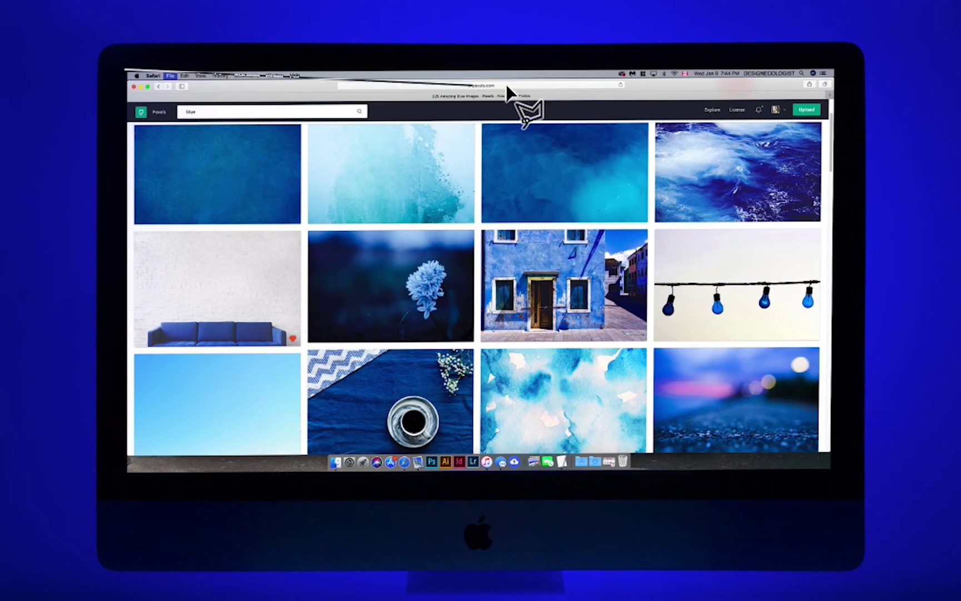
click(836, 72)
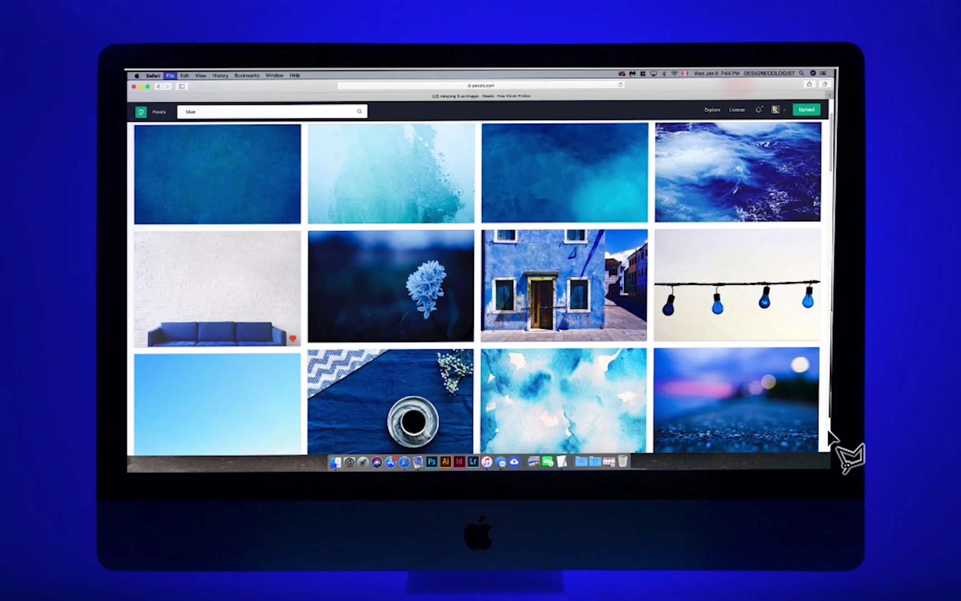
click(832, 475)
click(124, 474)
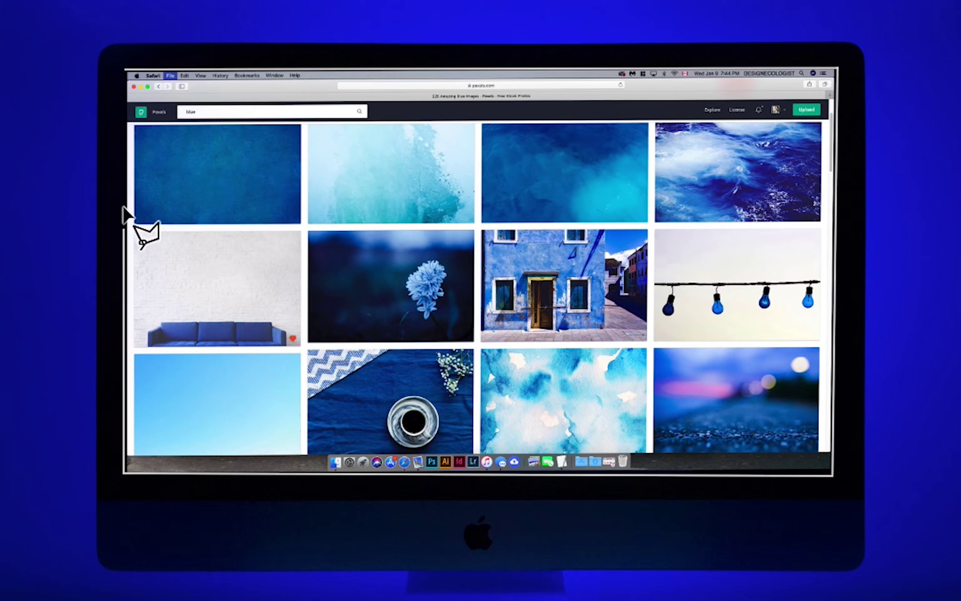
click(125, 69)
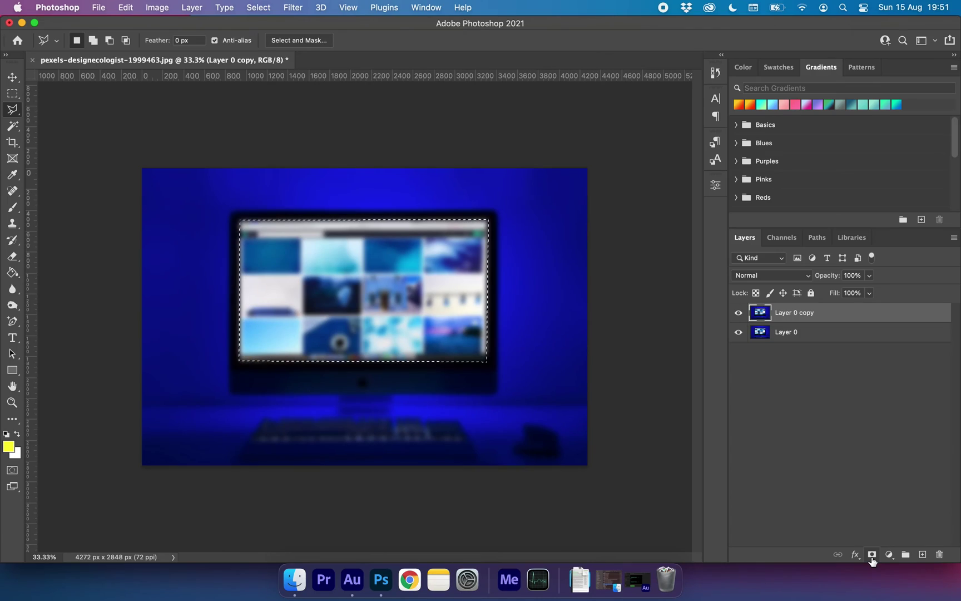
Step: Add a layer mask to Layer 0 copy from the screen selection
click(872, 555)
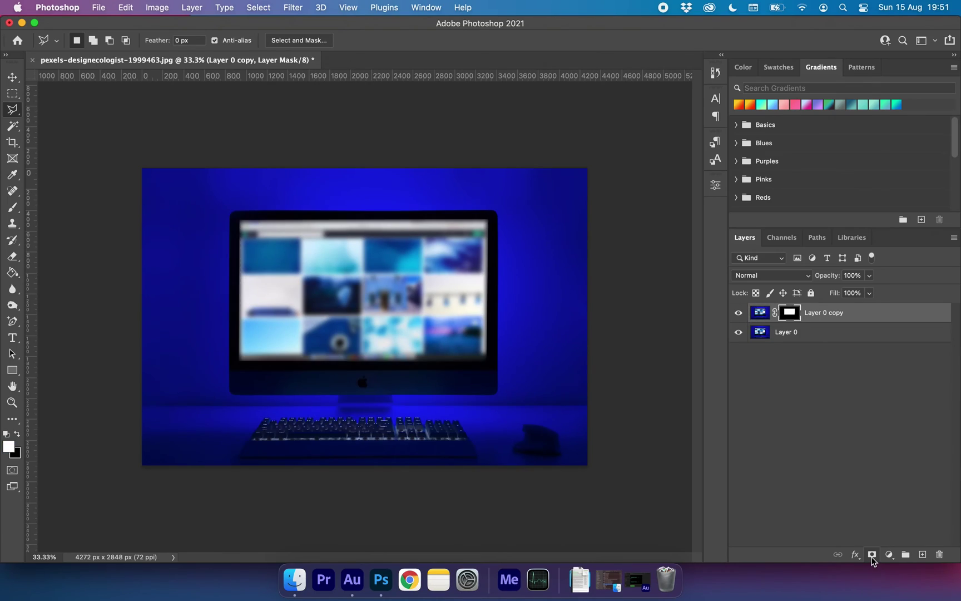